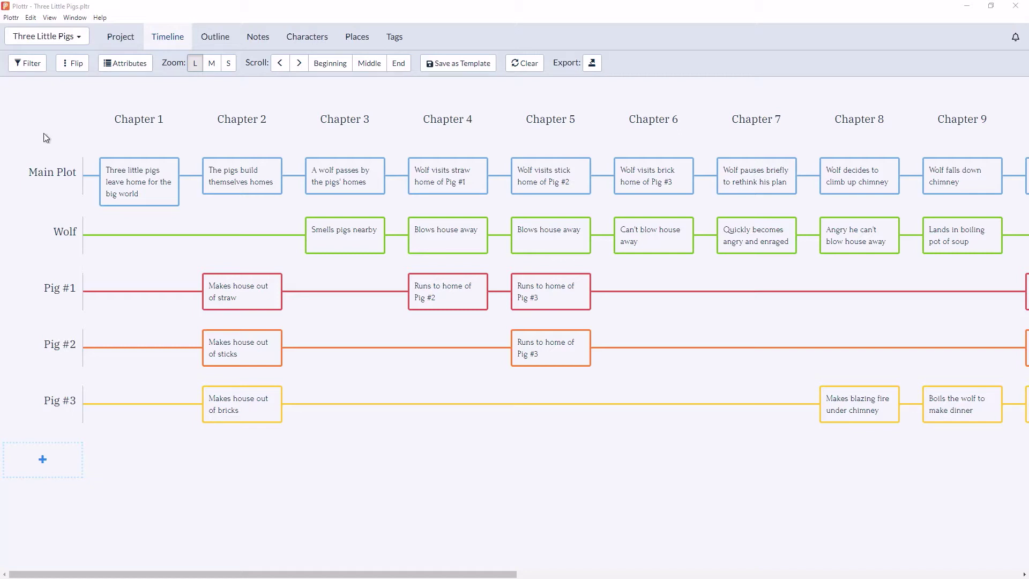
# Step: Review the first Main Plot scene card's custom attributes, then return to the timeline
pyautogui.click(113, 179)
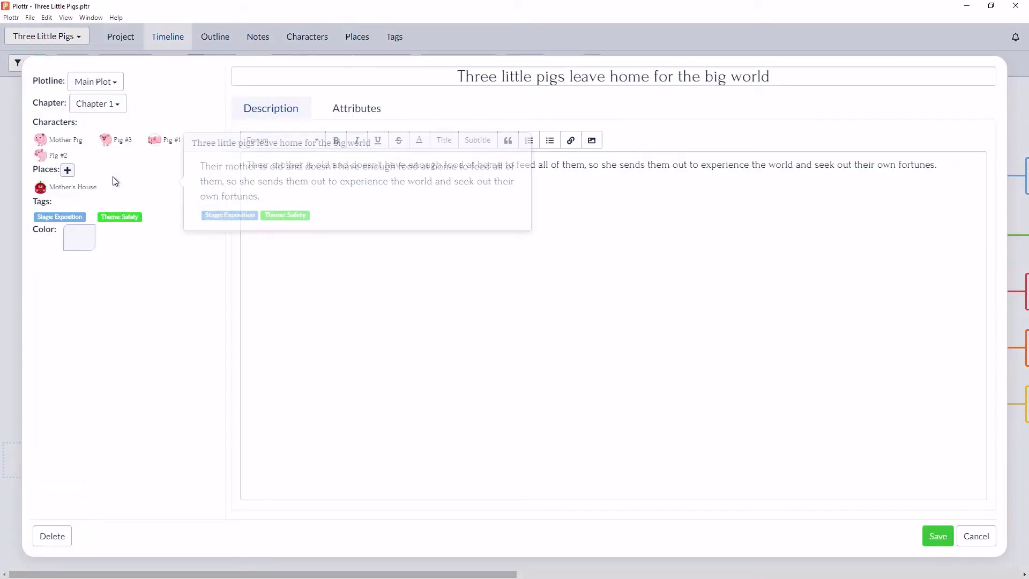
pyautogui.click(346, 113)
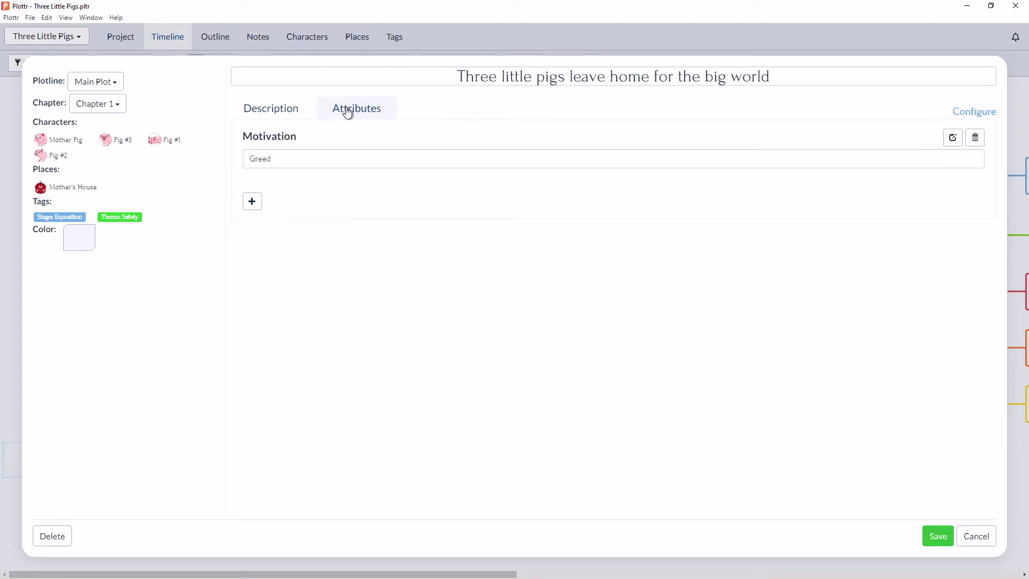
pyautogui.click(937, 536)
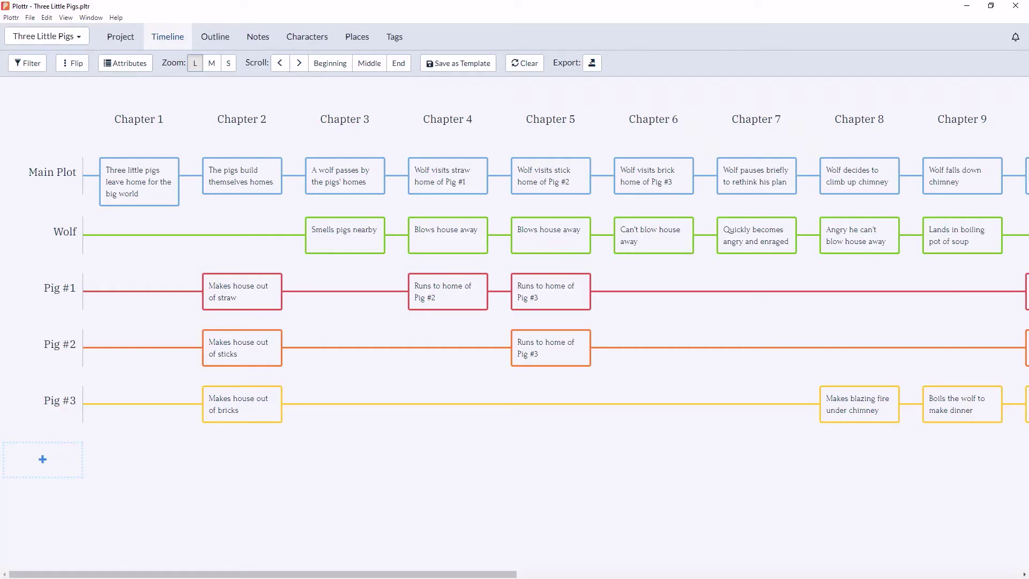
# Step: Add 'POV' as a scene attribute alongside Motivation in the attribute settings
pyautogui.click(124, 65)
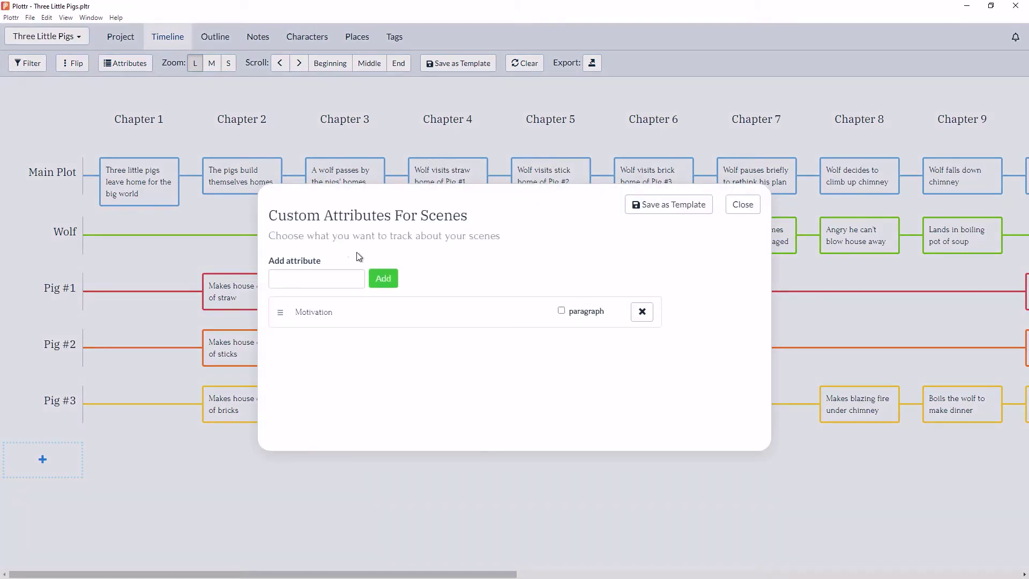
pyautogui.click(334, 274)
pyautogui.write('POV')
pyautogui.press('Return')
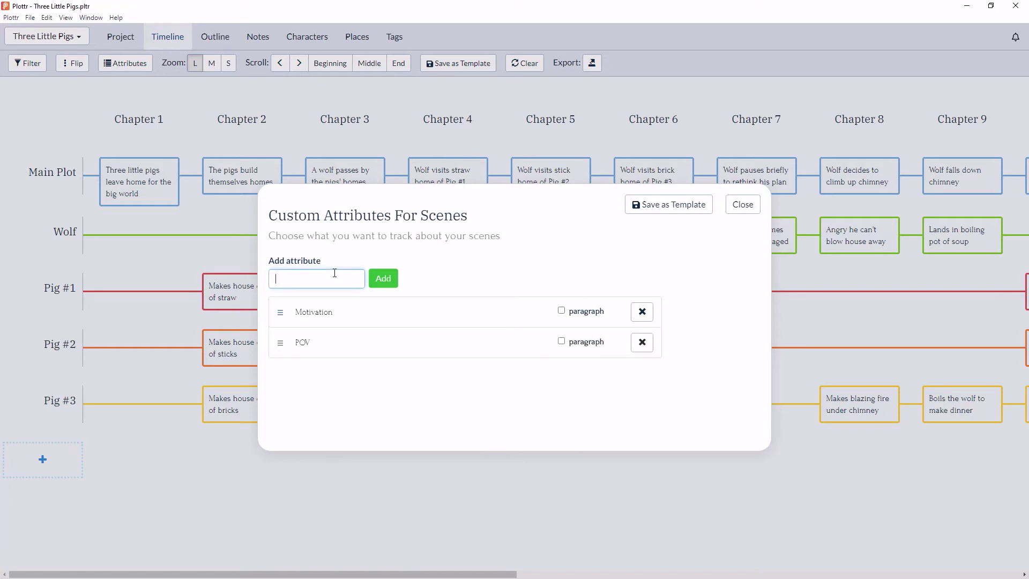
pyautogui.click(535, 397)
pyautogui.click(667, 204)
# Step: Name the attribute template 'My Scene Card Template', save it, and close attribute settings
pyautogui.moveTo(524, 91); pyautogui.dragTo(442, 92)
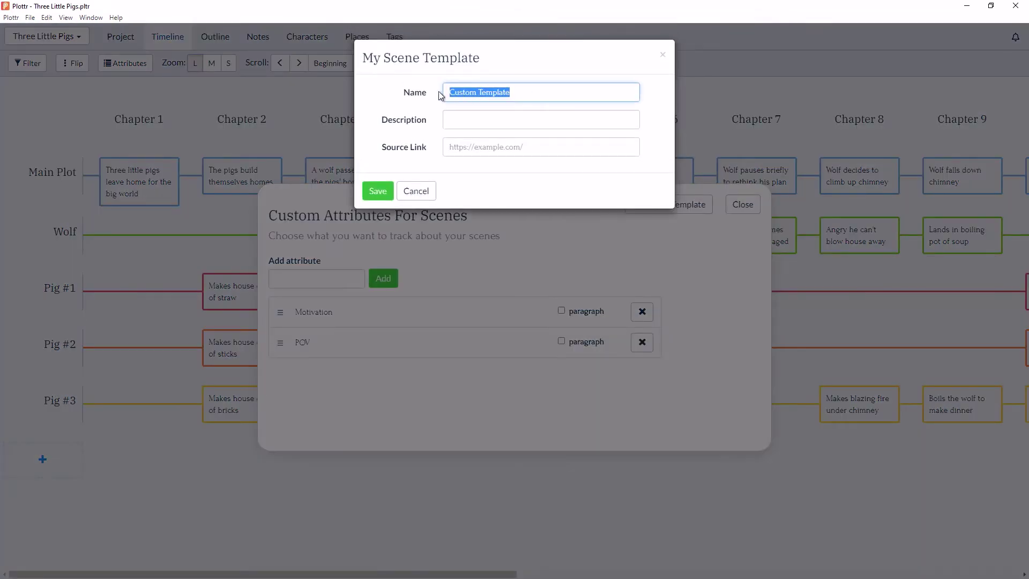
pyautogui.write('My Scene')
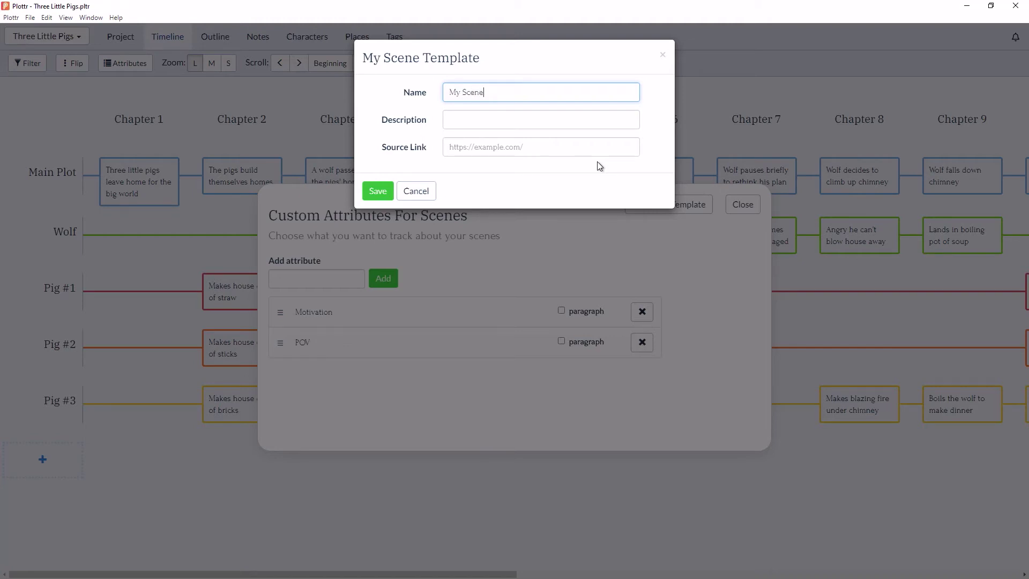
pyautogui.write(' Card Templ')
pyautogui.write('ate')
pyautogui.click(376, 190)
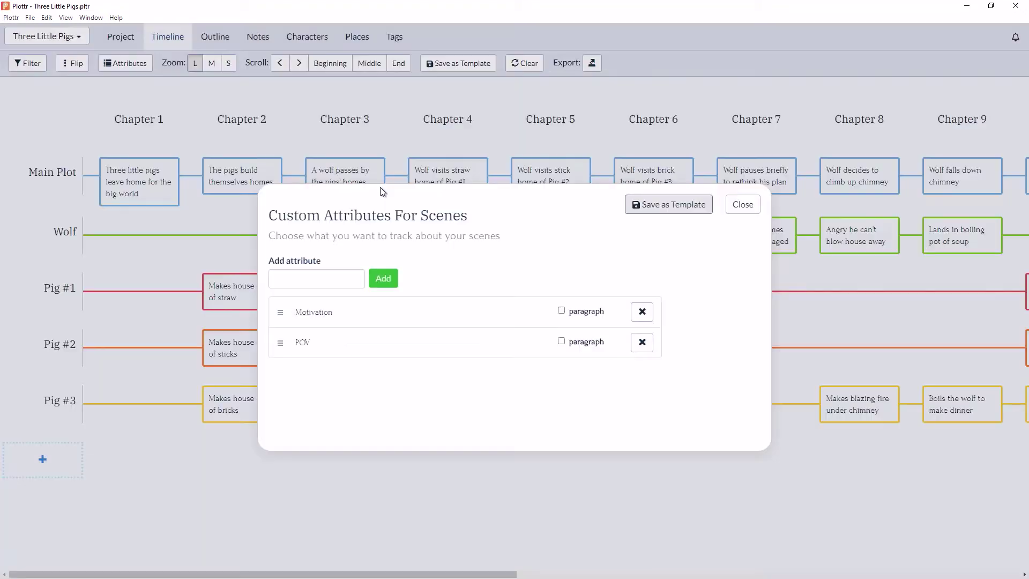
pyautogui.click(743, 204)
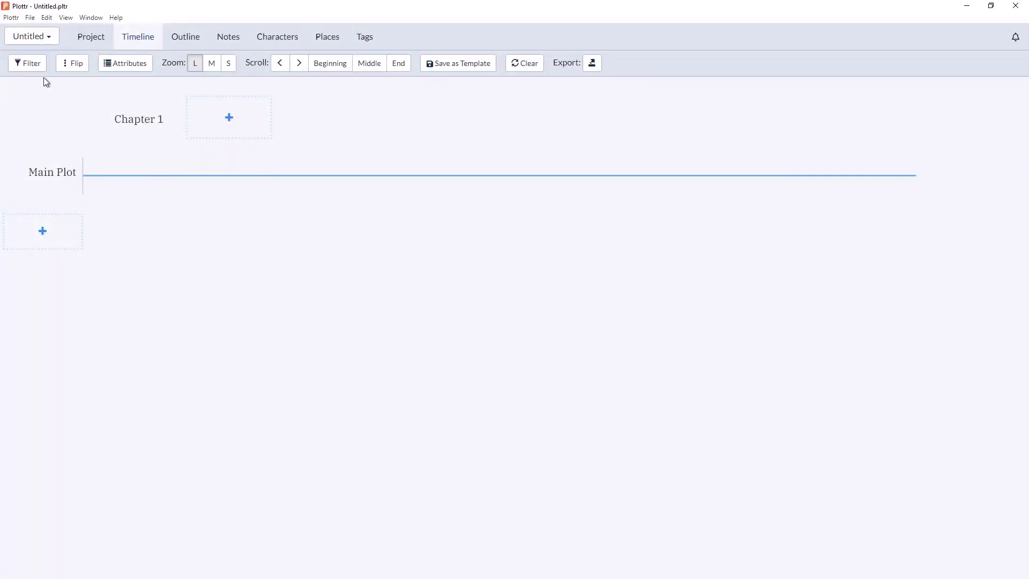
# Step: Create Chapter 1 scene 'My new scene' from My Scene Card Template and view its Motivation and POV attributes
pyautogui.moveTo(128, 177)
pyautogui.click(126, 182)
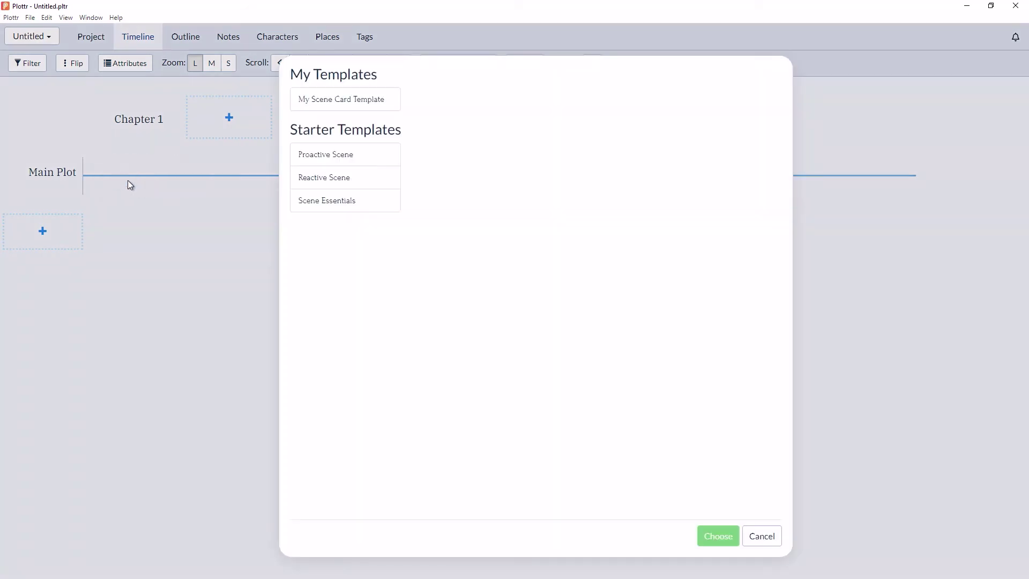
pyautogui.click(378, 100)
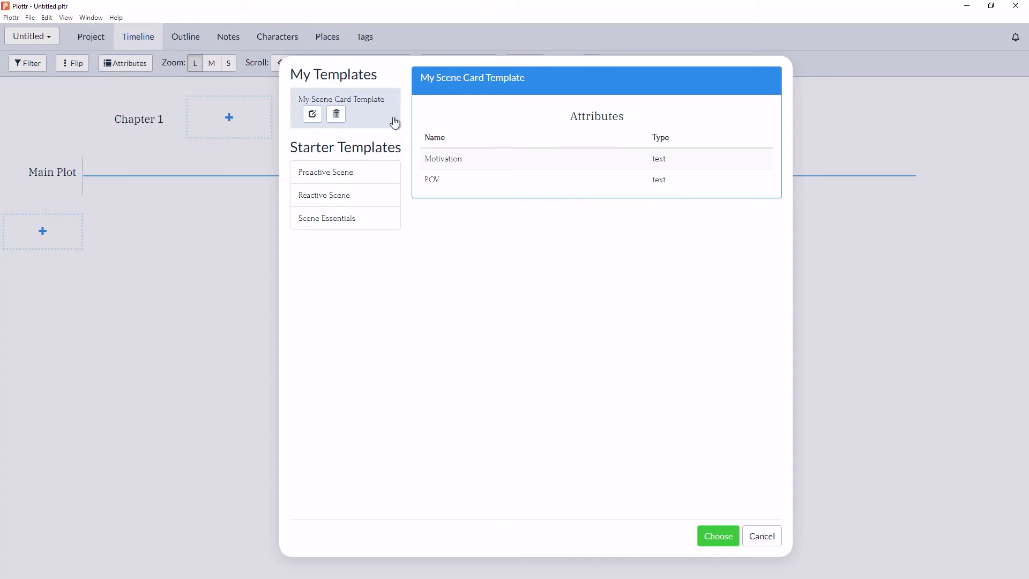
pyautogui.click(718, 535)
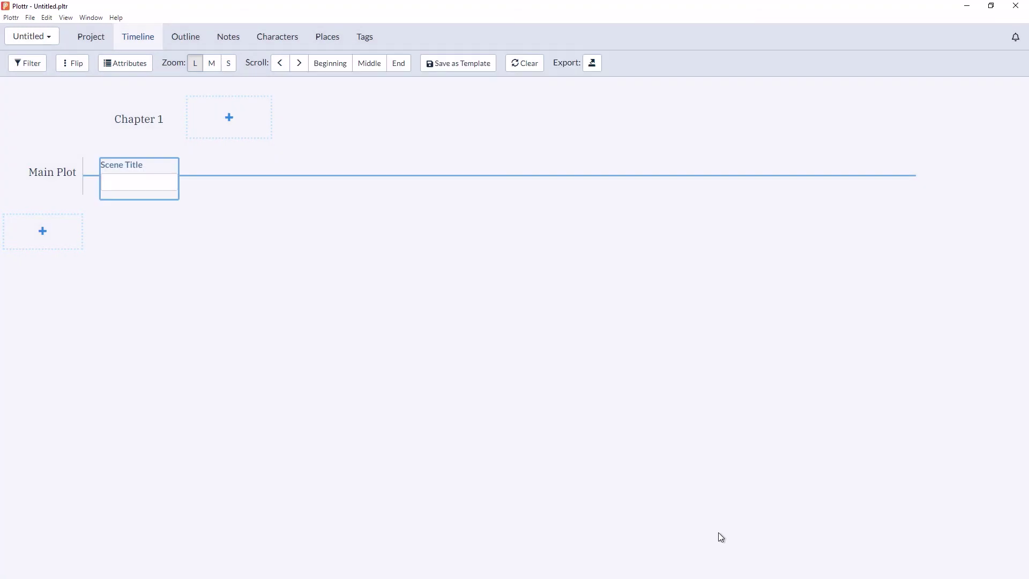
pyautogui.write('My new scene')
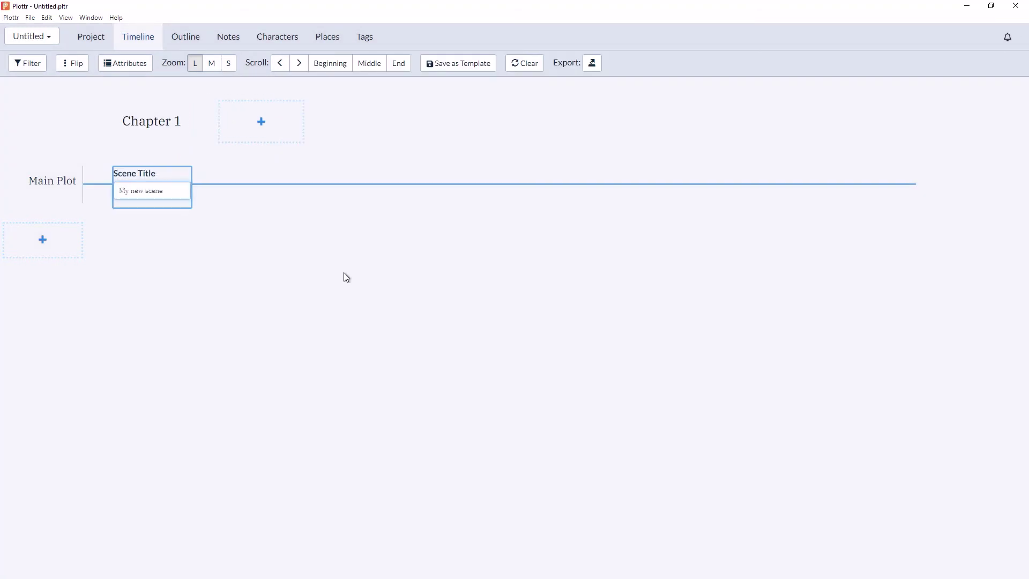
pyautogui.press('Return')
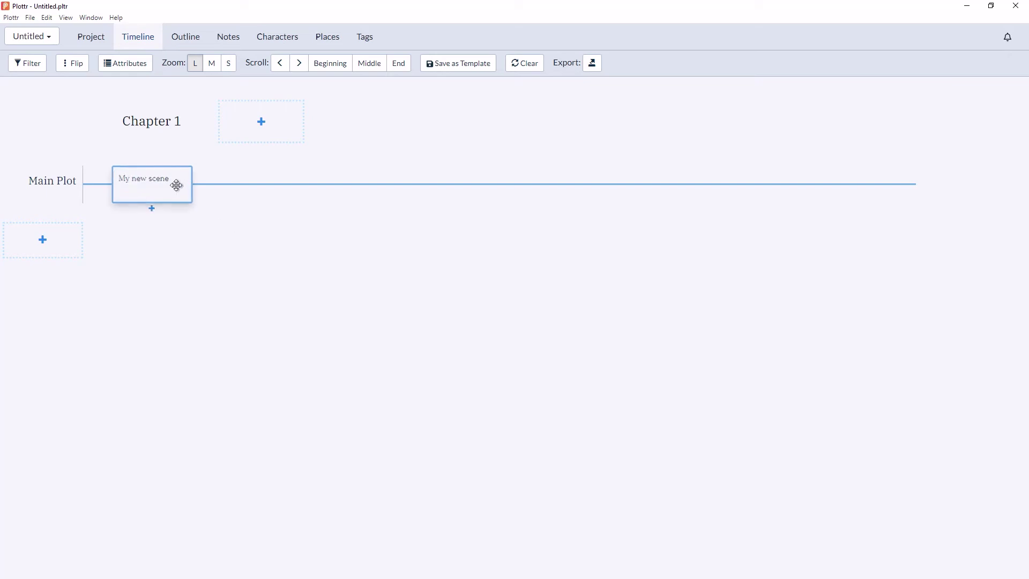
pyautogui.click(177, 185)
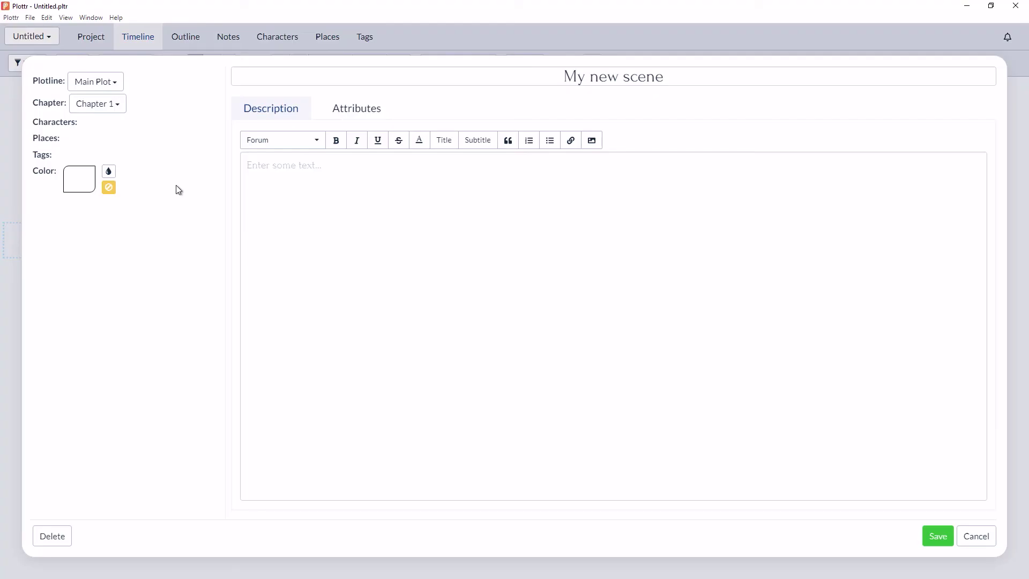
pyautogui.click(363, 110)
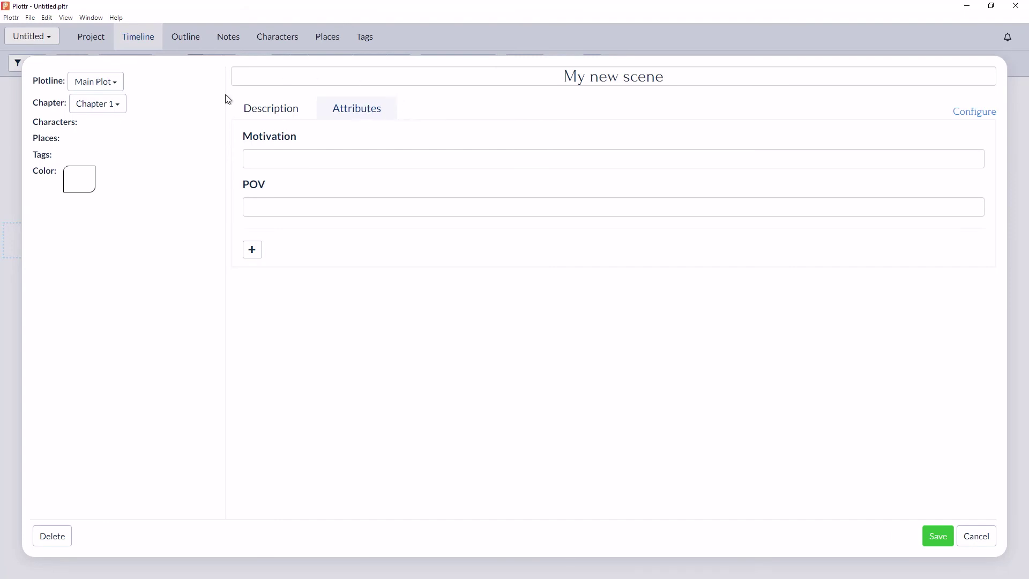
# Step: Close the 'My new scene' details to return to the Chapter 1 timeline
pyautogui.click(938, 536)
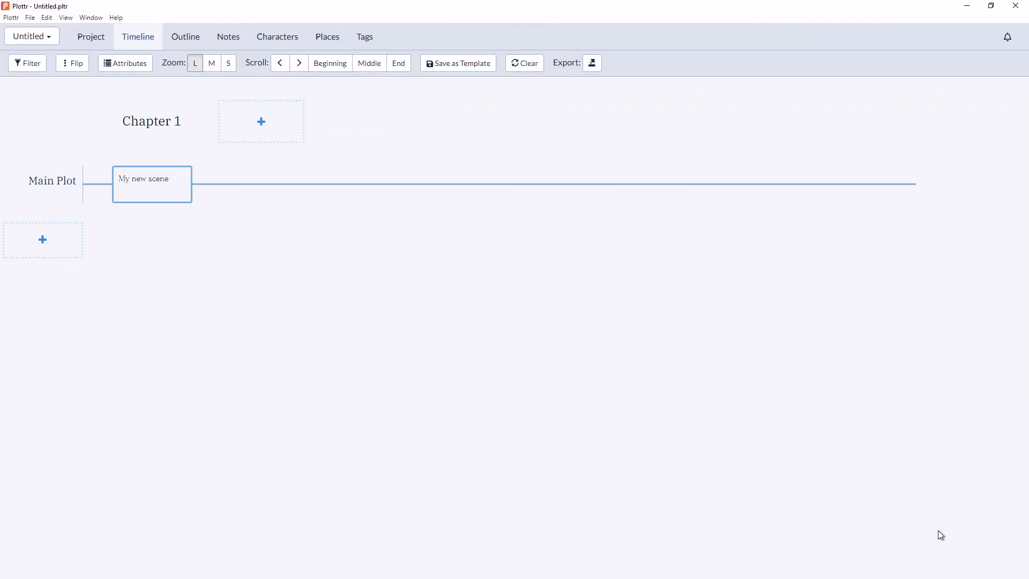